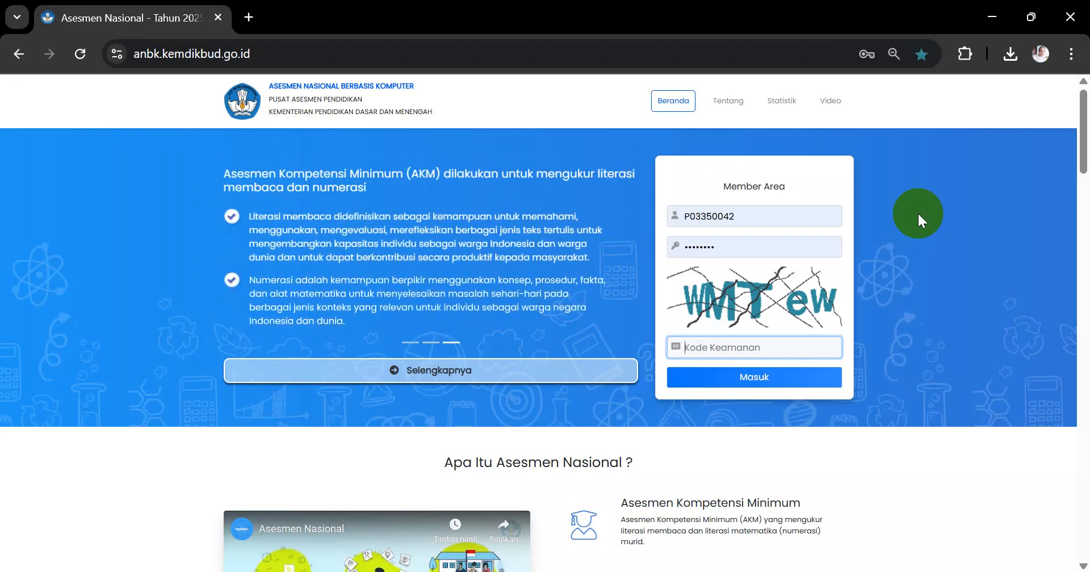
- Enter the captcha security code in the Member Area form and log in with the prefilled account
left_click(719, 348)
type("w")
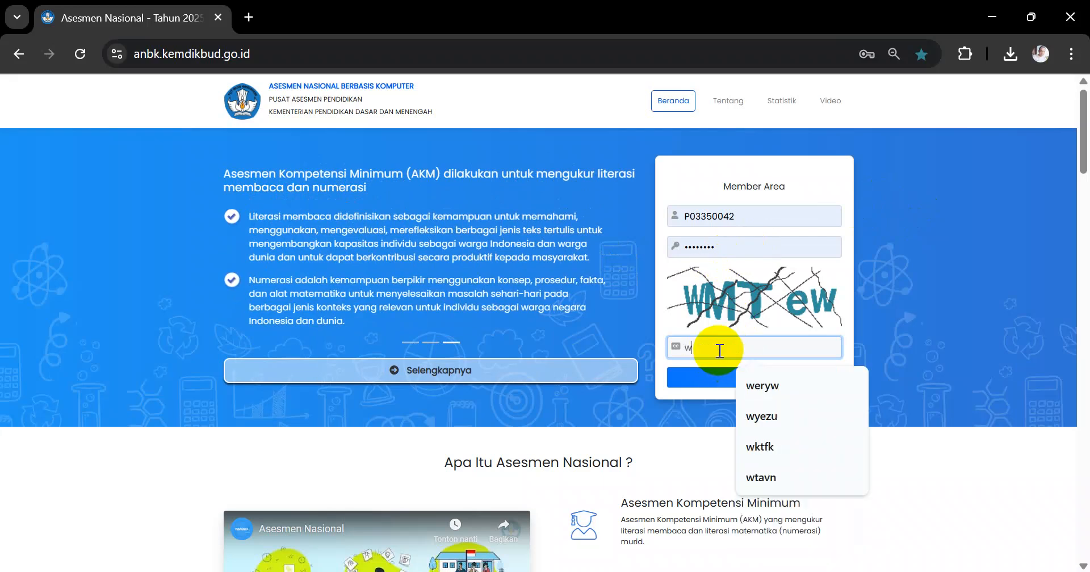
type("mtew")
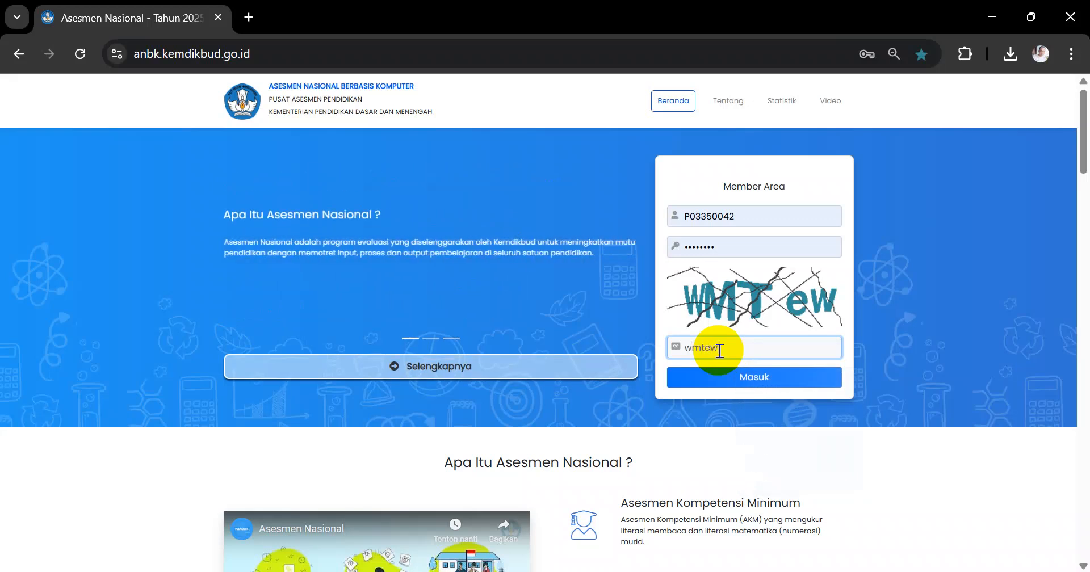
left_click(756, 378)
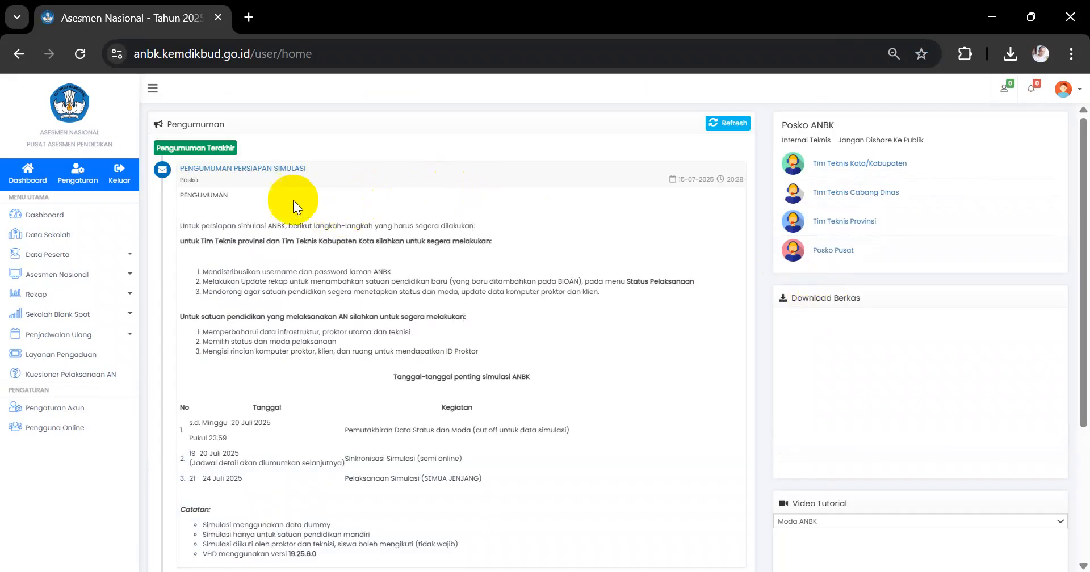
- Read the simulation preparation announcement, focusing on the tasks for technical teams and for schools running the assessment
left_click_drag(183, 195, 372, 267)
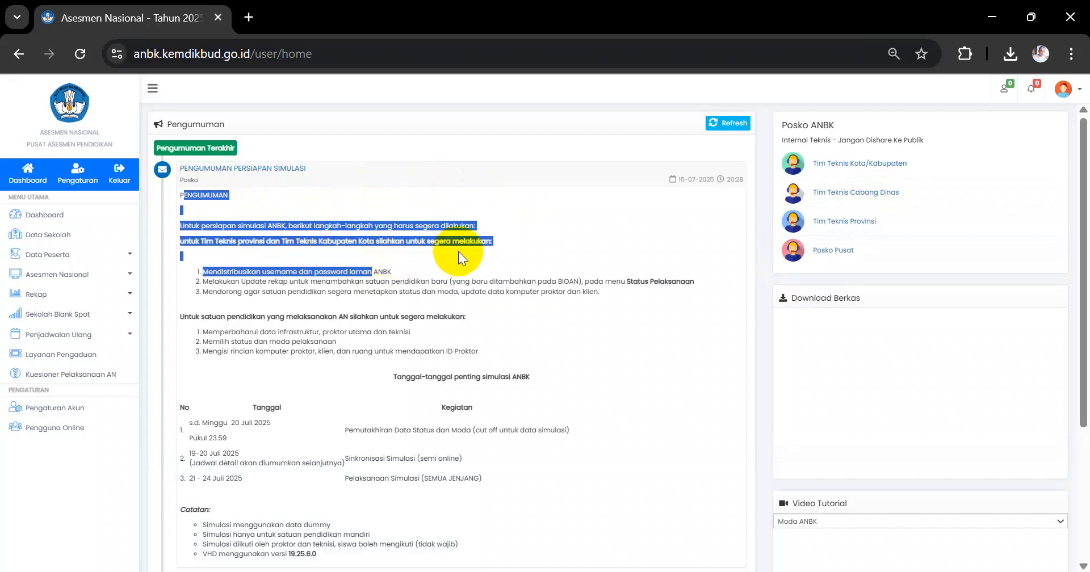
left_click(224, 245)
left_click_drag(181, 242, 486, 356)
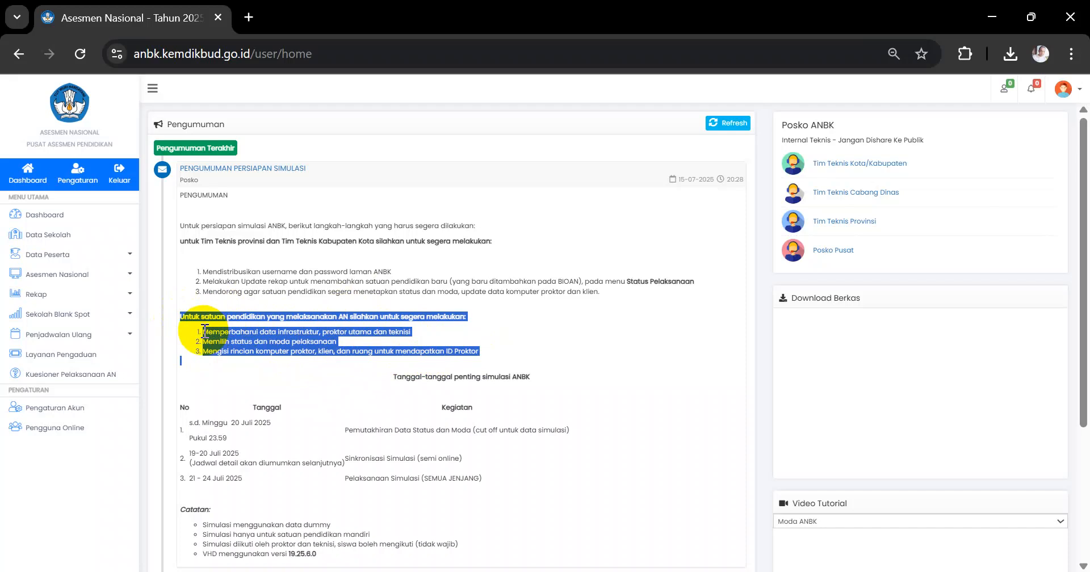
- Open the school data and review its identity, technical team and infrastructure sections
left_click(62, 237)
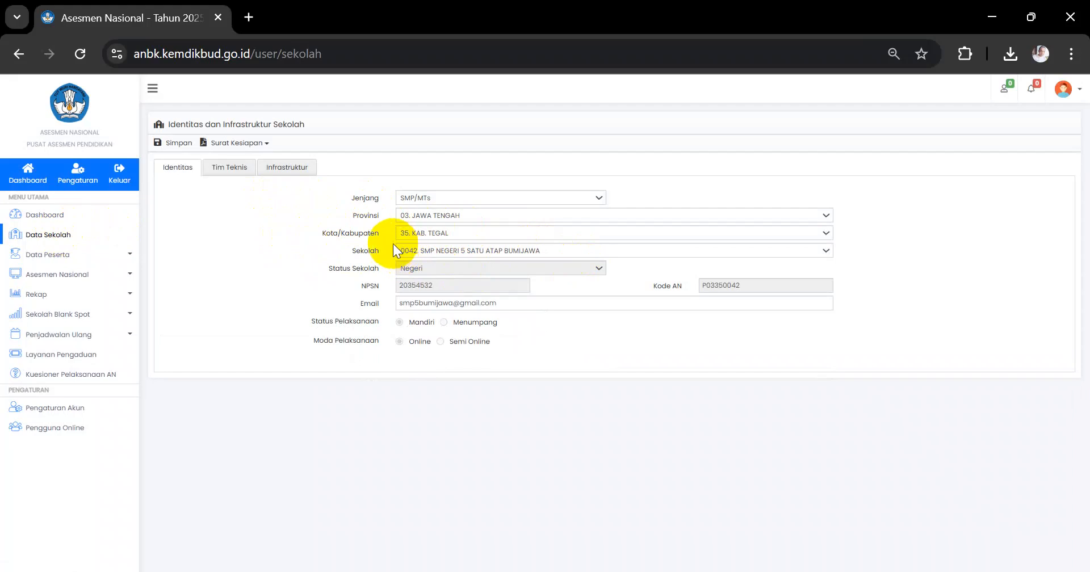
left_click(229, 168)
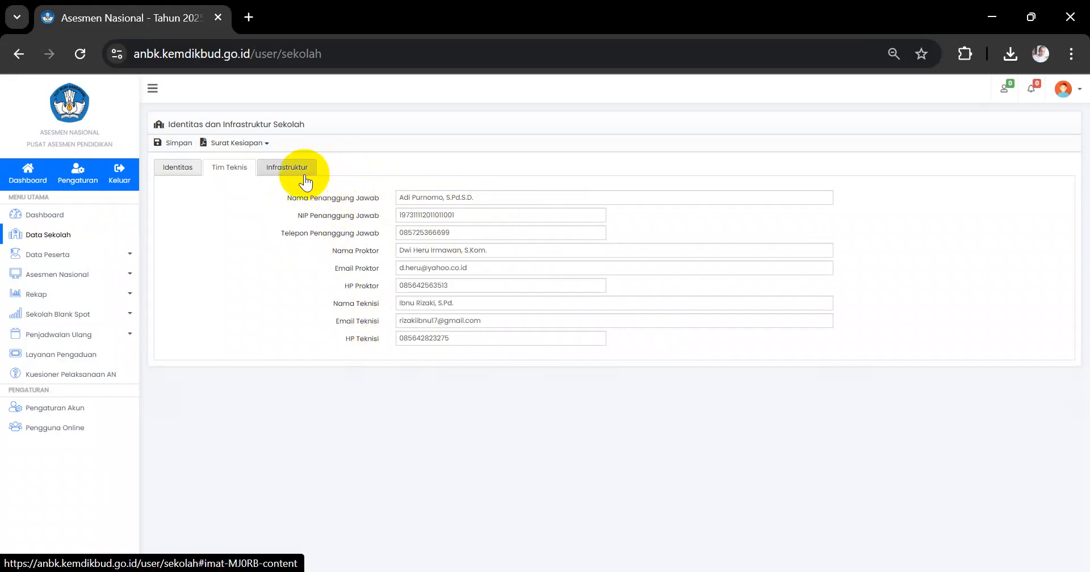
left_click(287, 168)
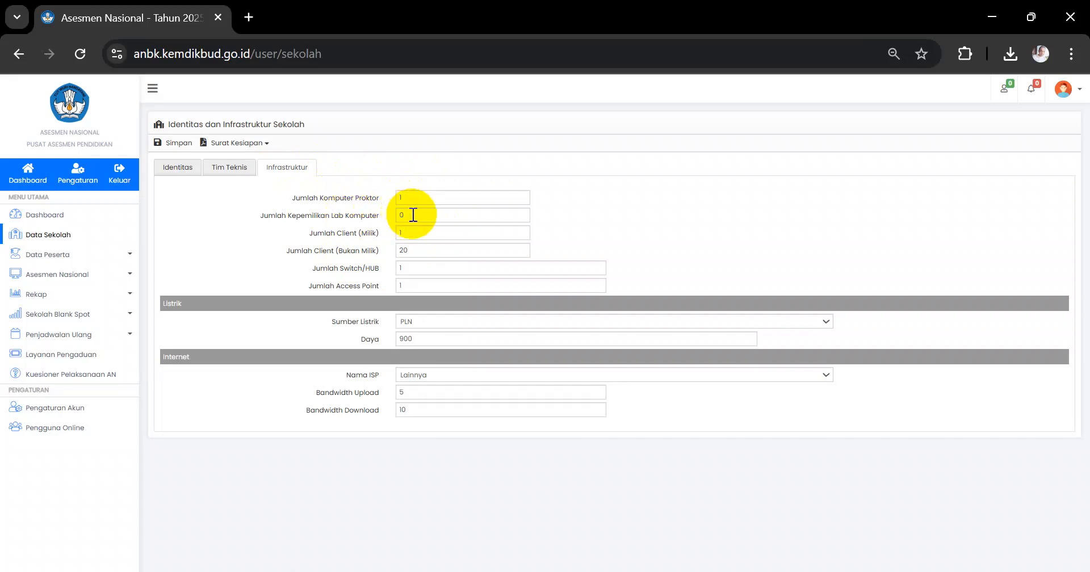
- Set Jumlah Client (Milik) to 15 and Jumlah Client (Bukan Milik) to 5, and save the school data
double_click(418, 235)
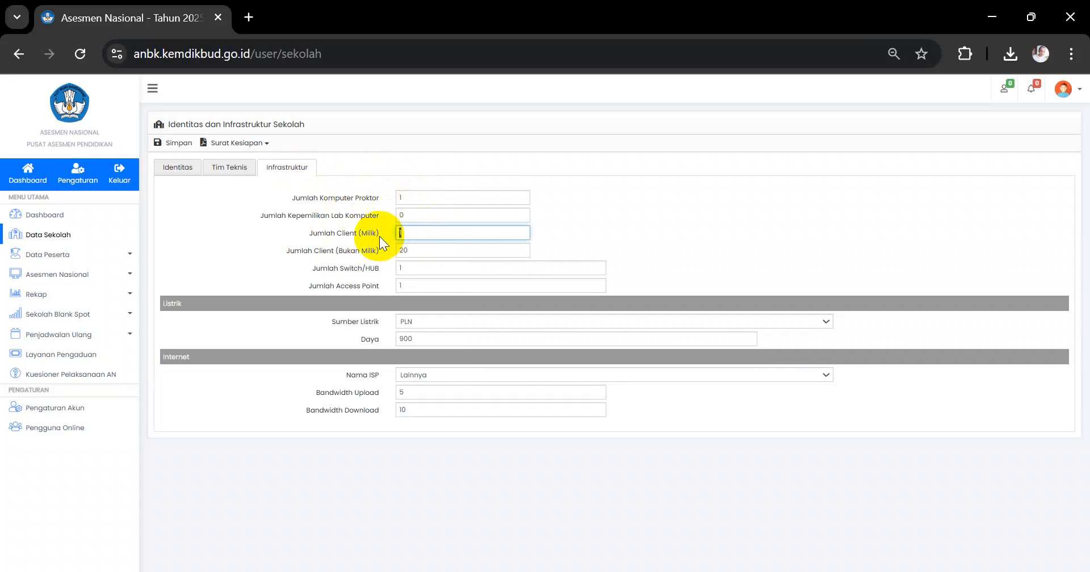
type("15")
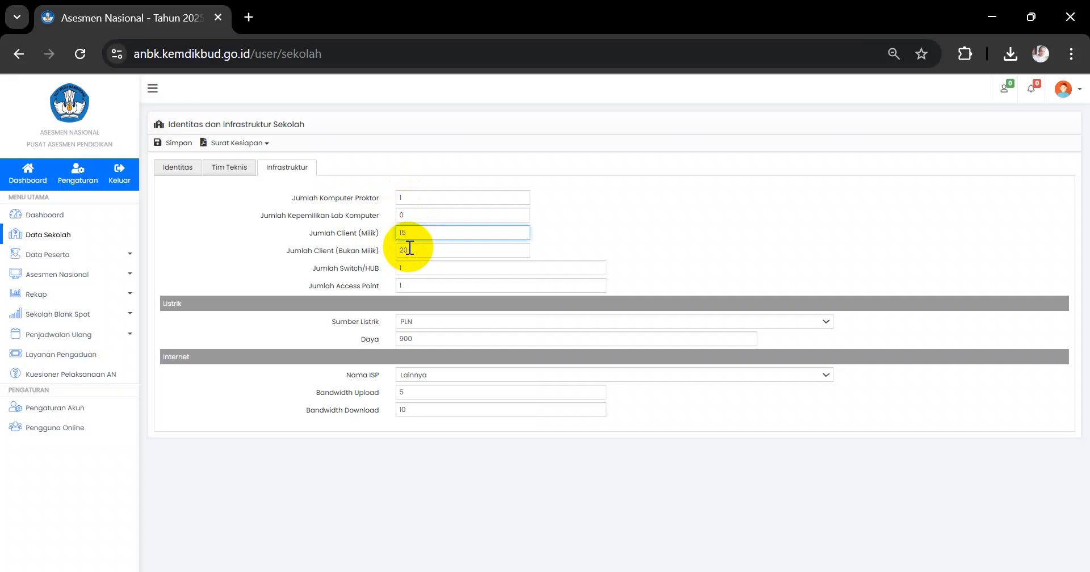
left_click(376, 244)
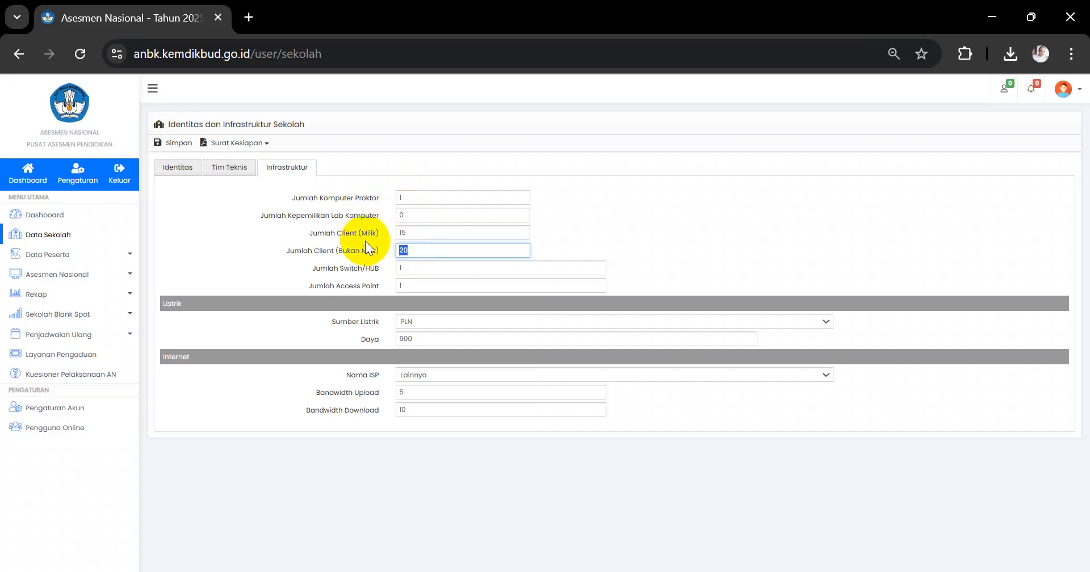
type("5")
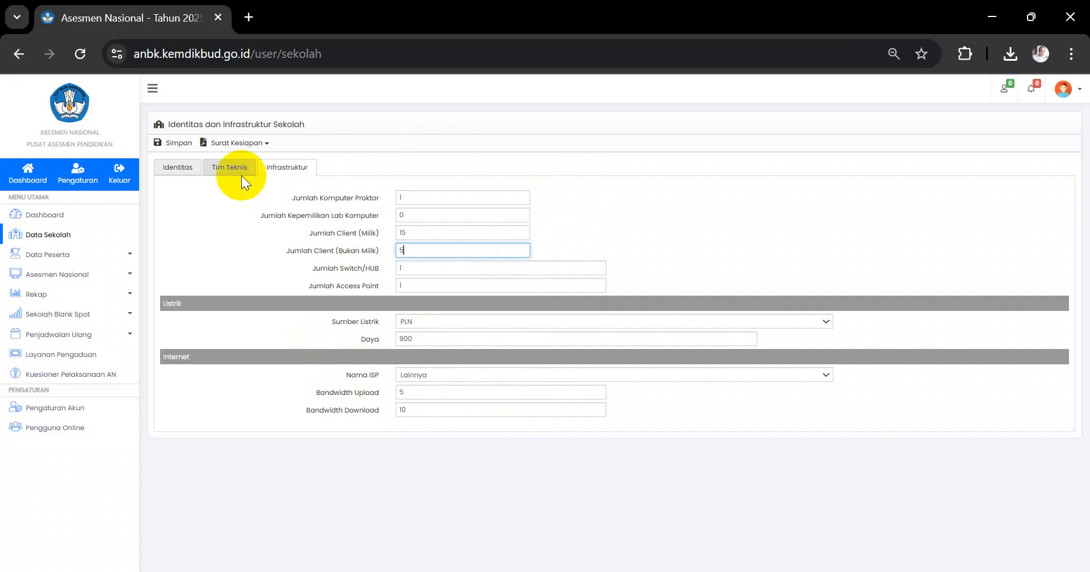
left_click(182, 147)
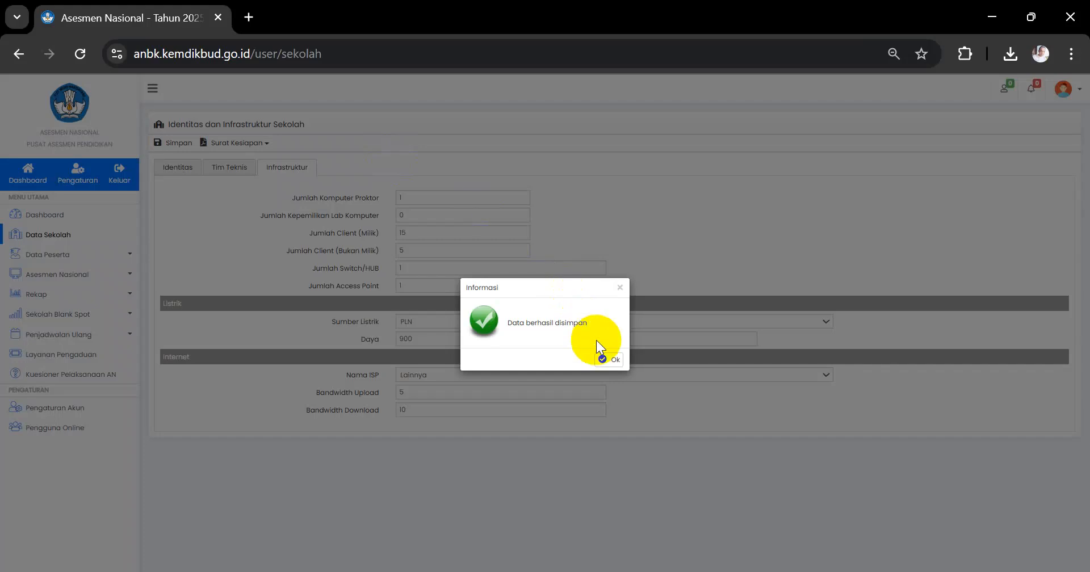
left_click(609, 359)
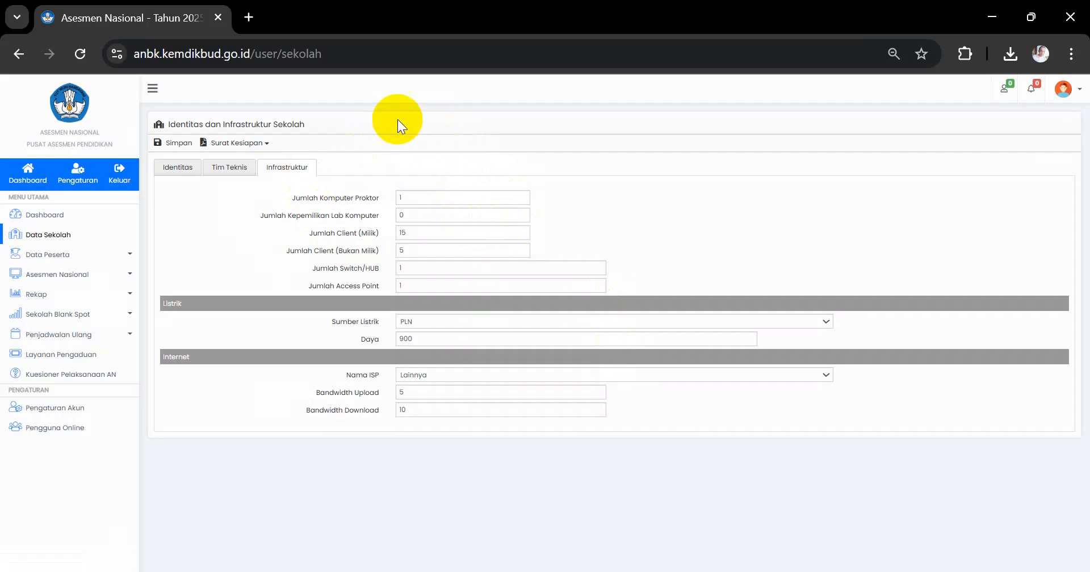
- Open the print preview of the school's Surat Kesiapan
left_click(253, 145)
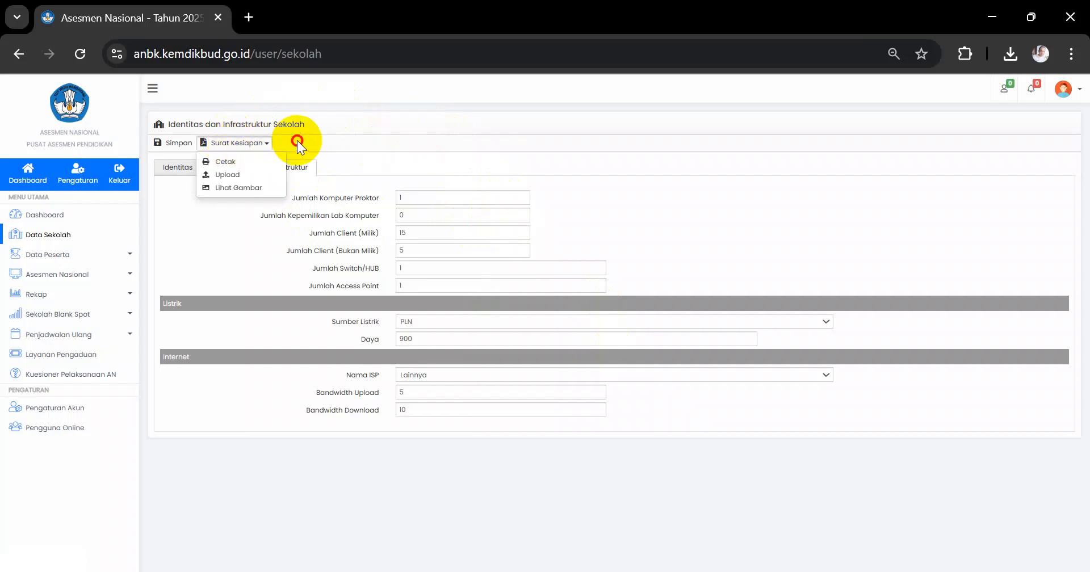
left_click(247, 147)
left_click(246, 145)
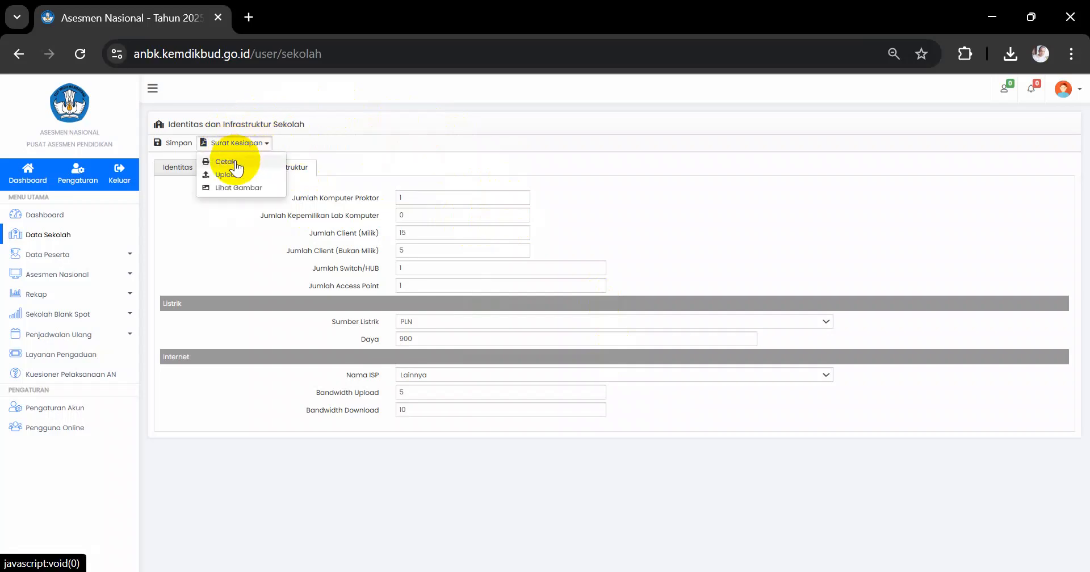
left_click(235, 165)
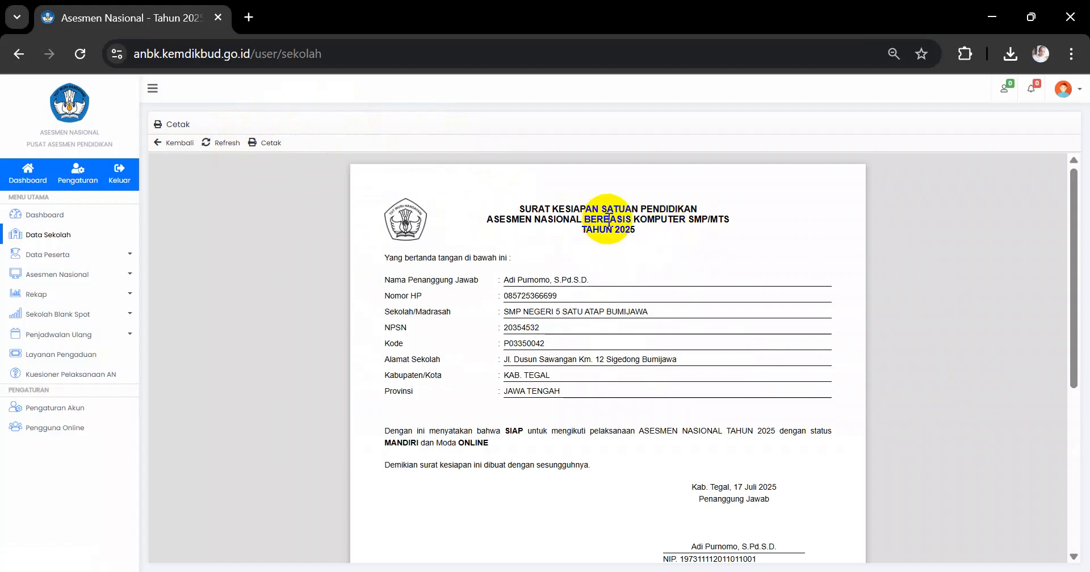
- Examine the readiness letter's school details, declared status and mode, and signature block, and return to the school data
scroll(623, 244, "down", 1)
scroll(621, 243, "up", 1)
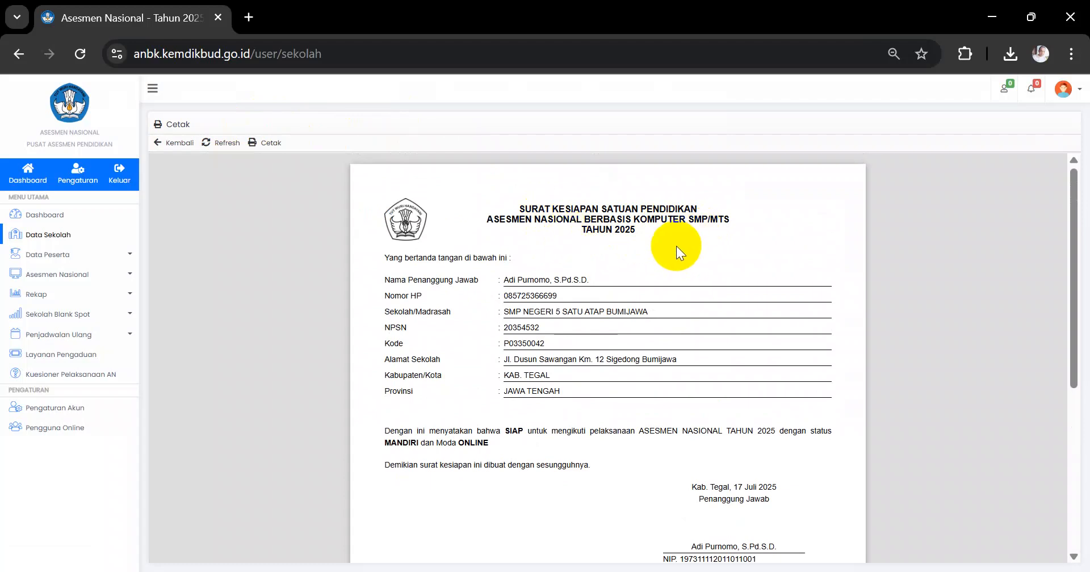
scroll(638, 258, "down", 1)
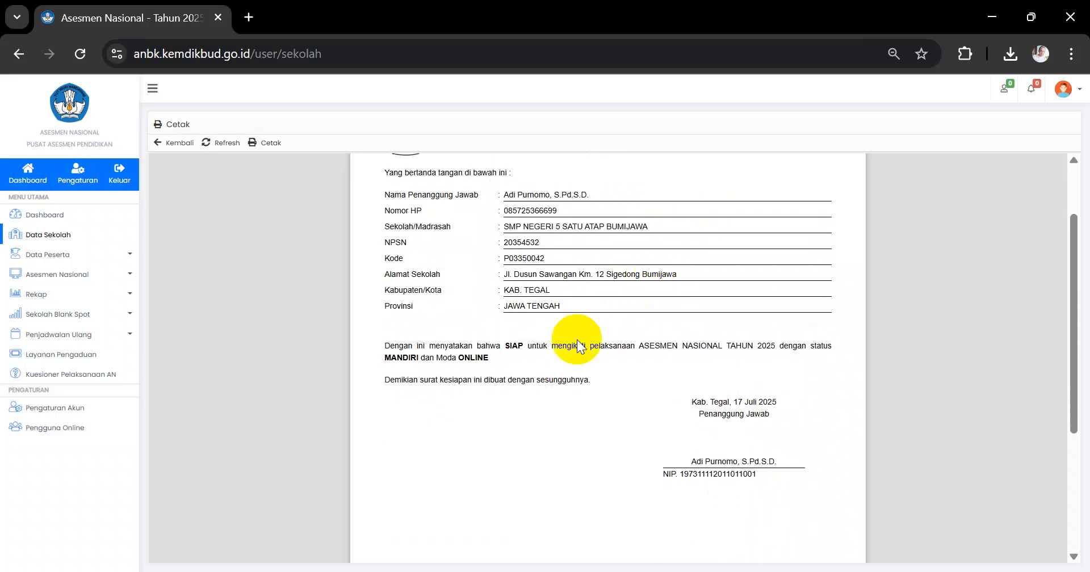
left_click_drag(392, 346, 666, 387)
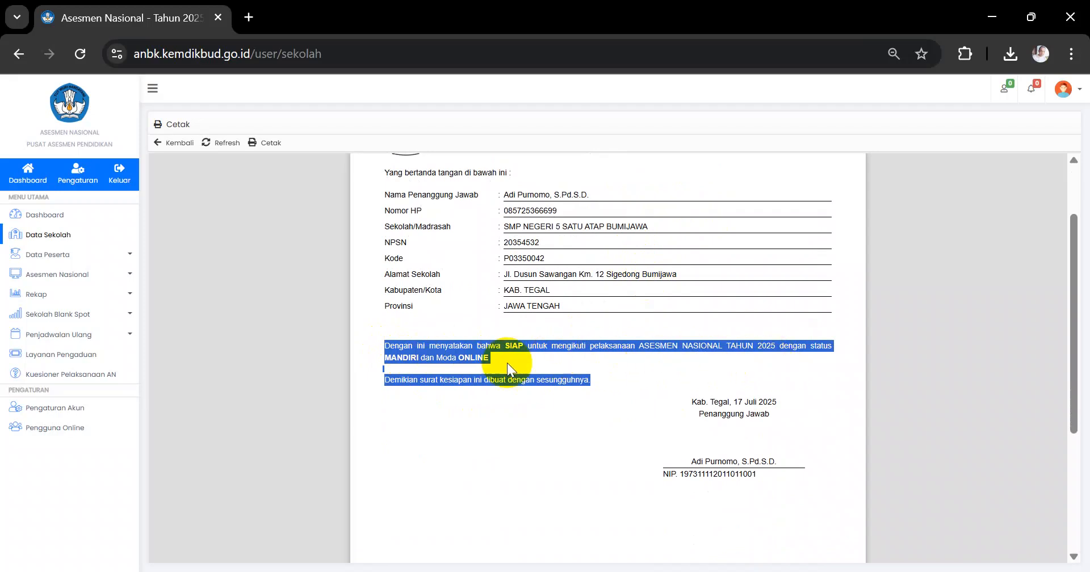
scroll(528, 365, "up", 2)
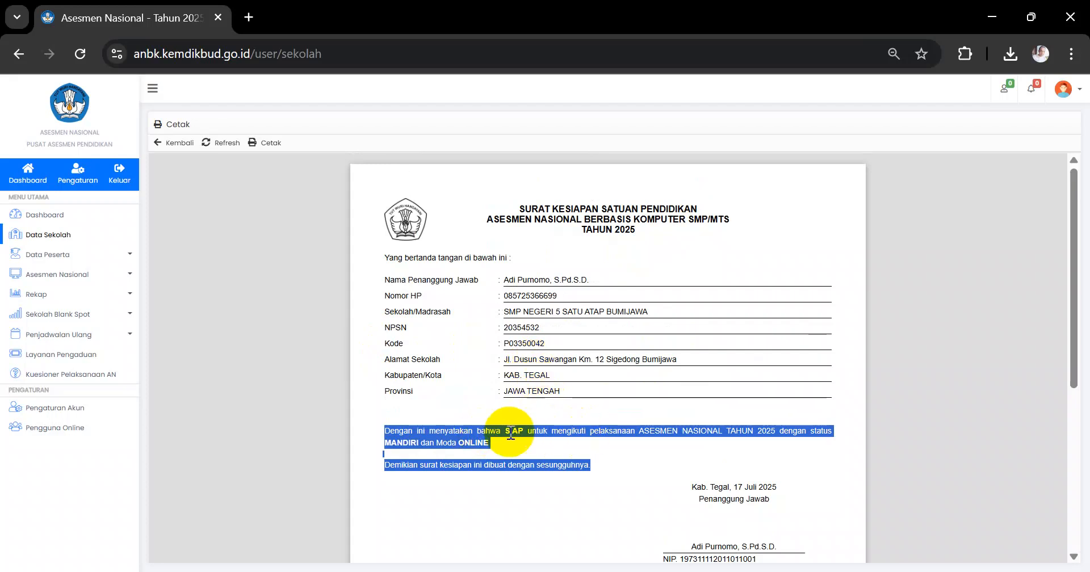
left_click(463, 445)
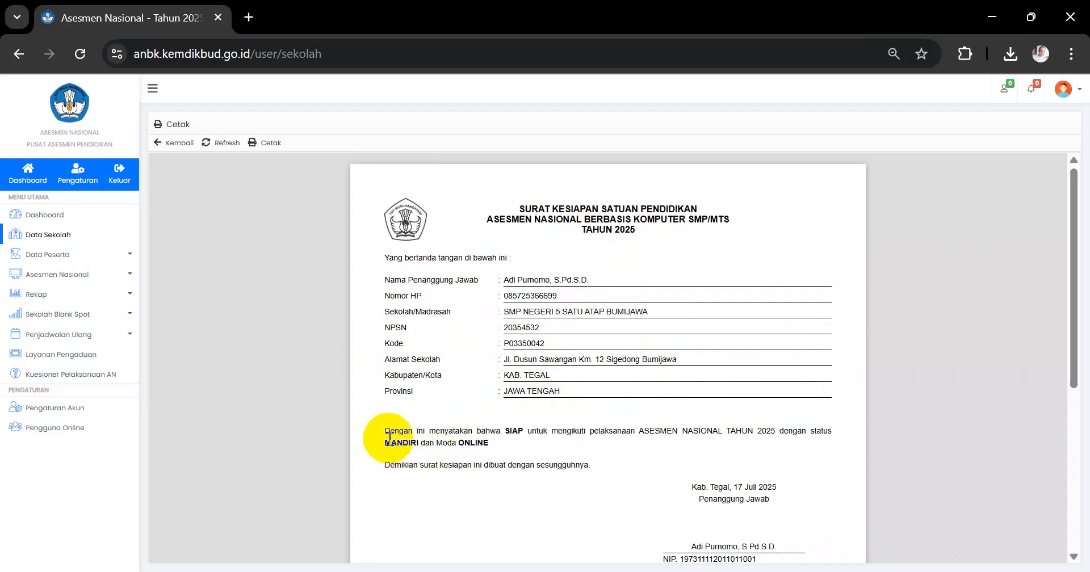
left_click_drag(384, 444, 446, 442)
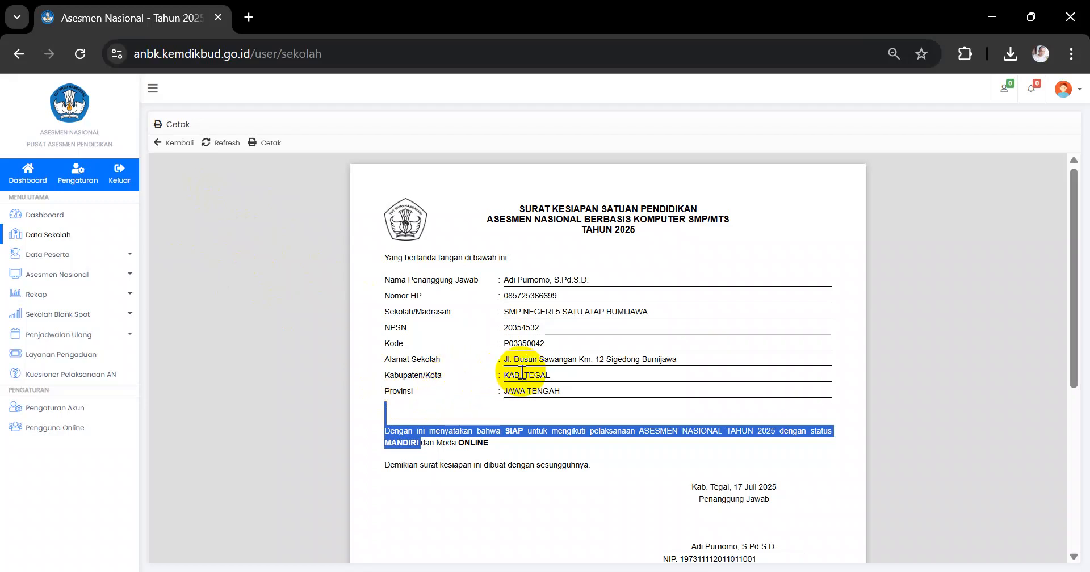
scroll(625, 384, "down", 3)
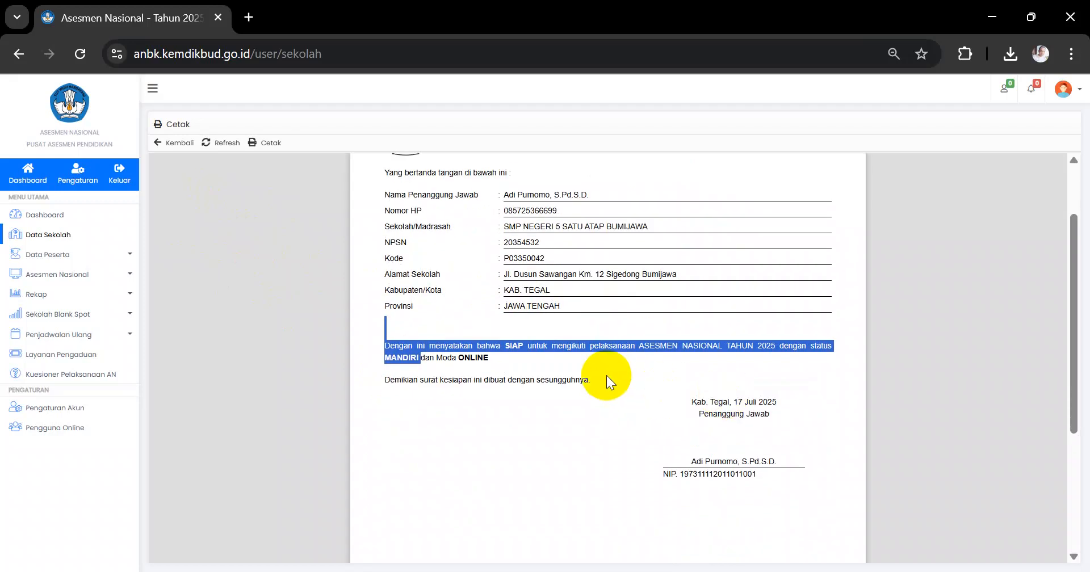
scroll(607, 376, "up", 3)
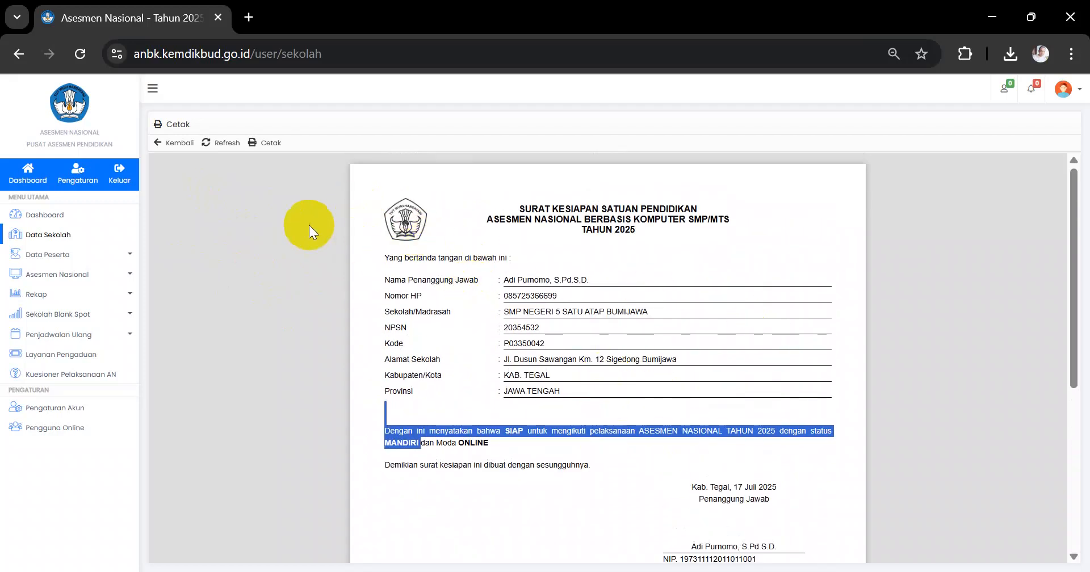
scroll(463, 363, "down", 2)
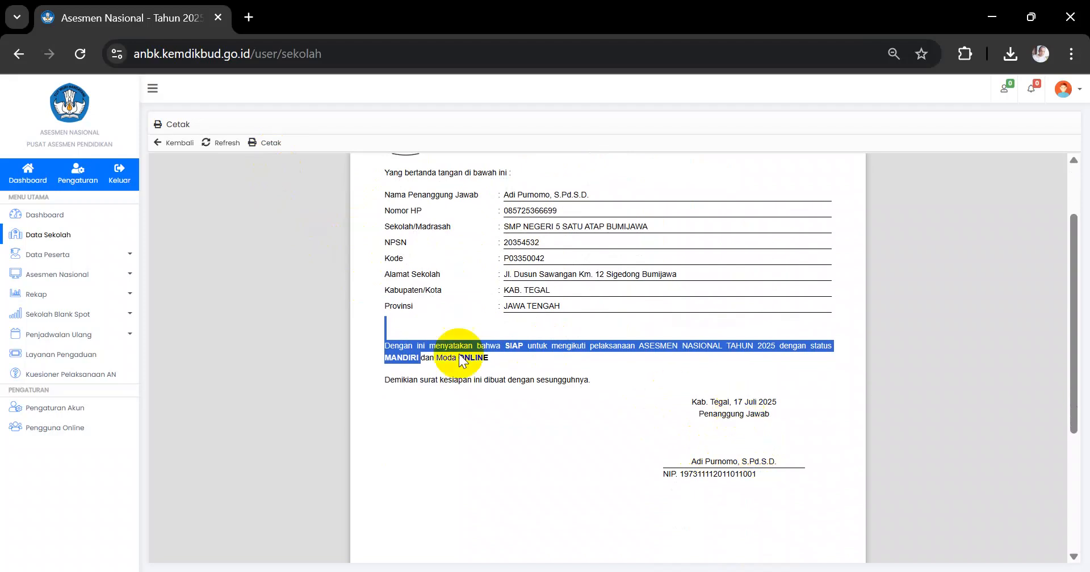
scroll(397, 306, "up", 2)
left_click(172, 143)
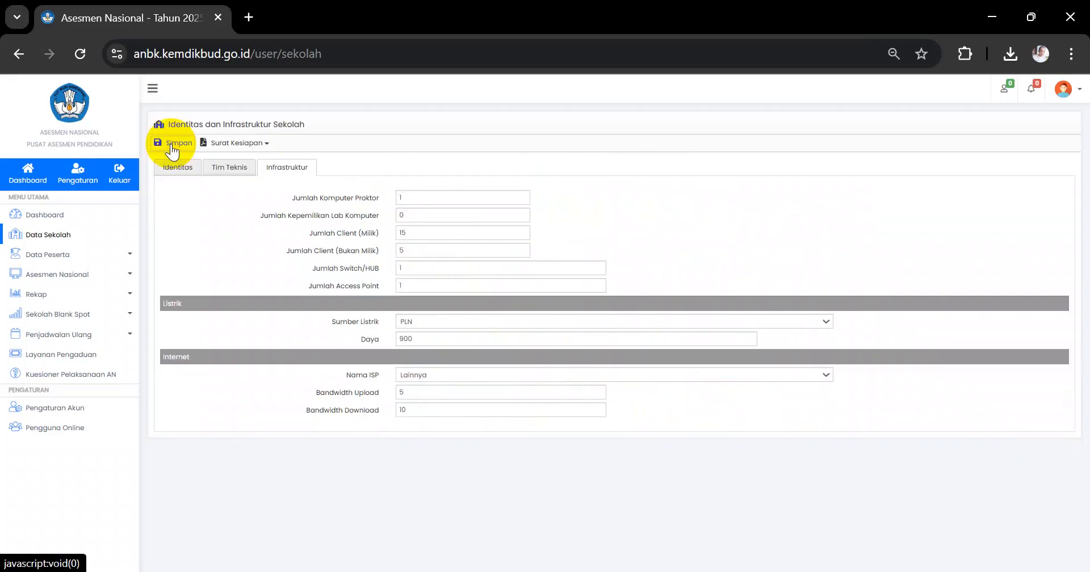
- Open the Surat Kesiapan upload form to check its scan file requirements, and close it without uploading
left_click(233, 147)
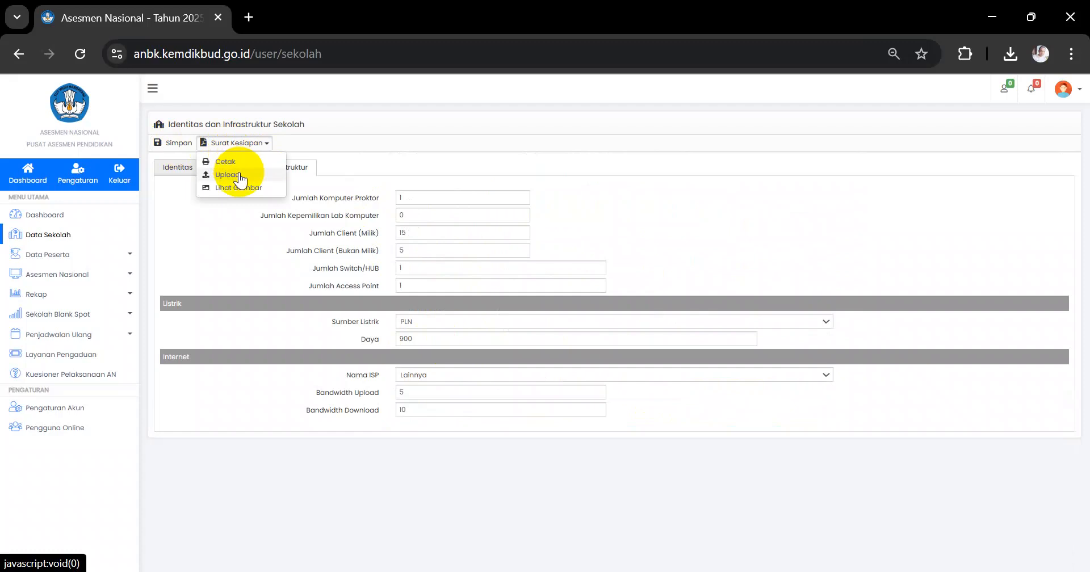
left_click(239, 176)
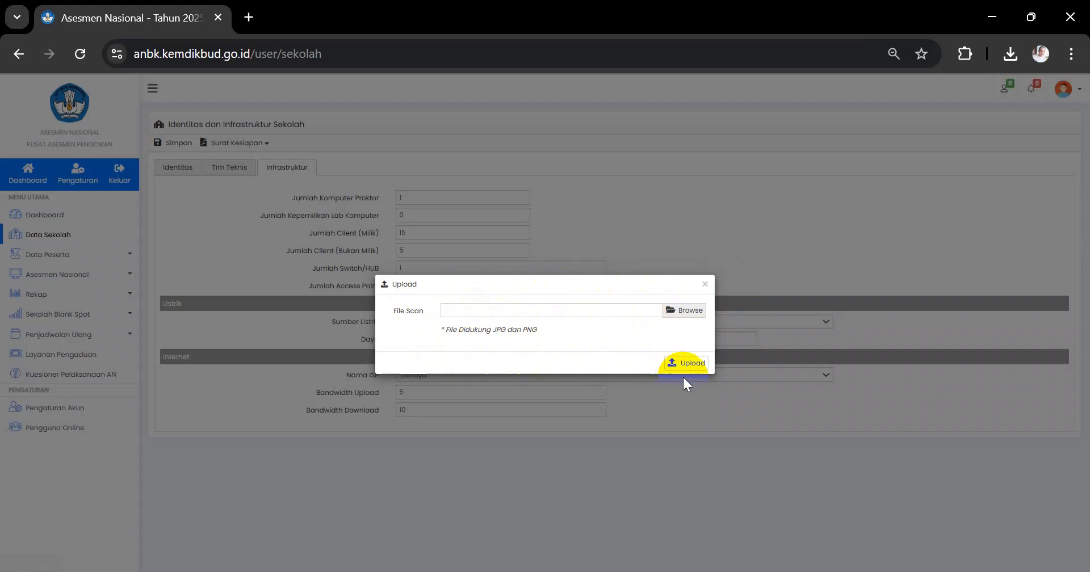
left_click(705, 284)
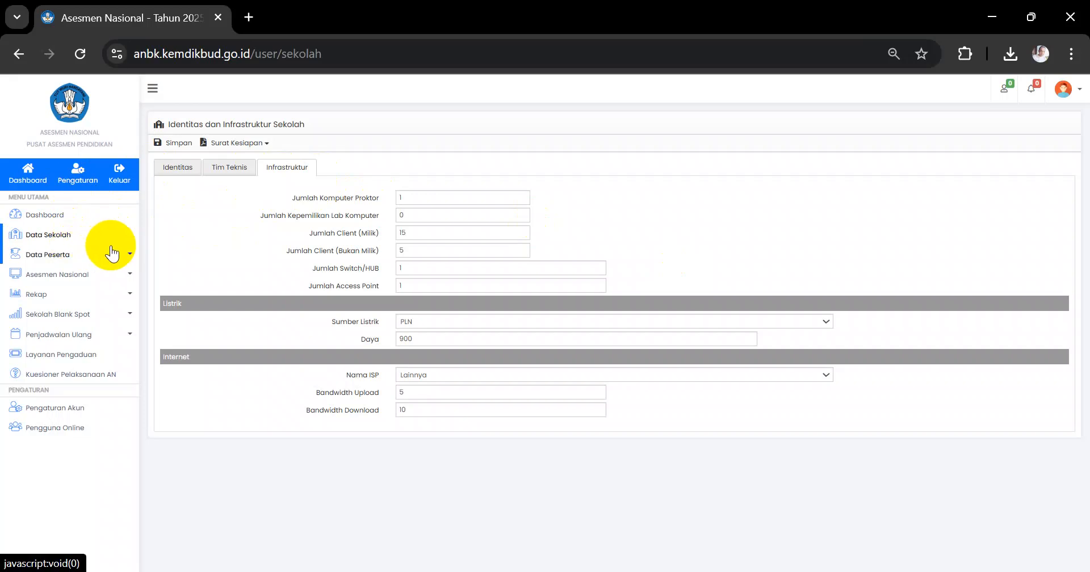
- View the Biodata Siswa and Foto Peserta pages of the participant data
left_click(88, 281)
left_click(85, 256)
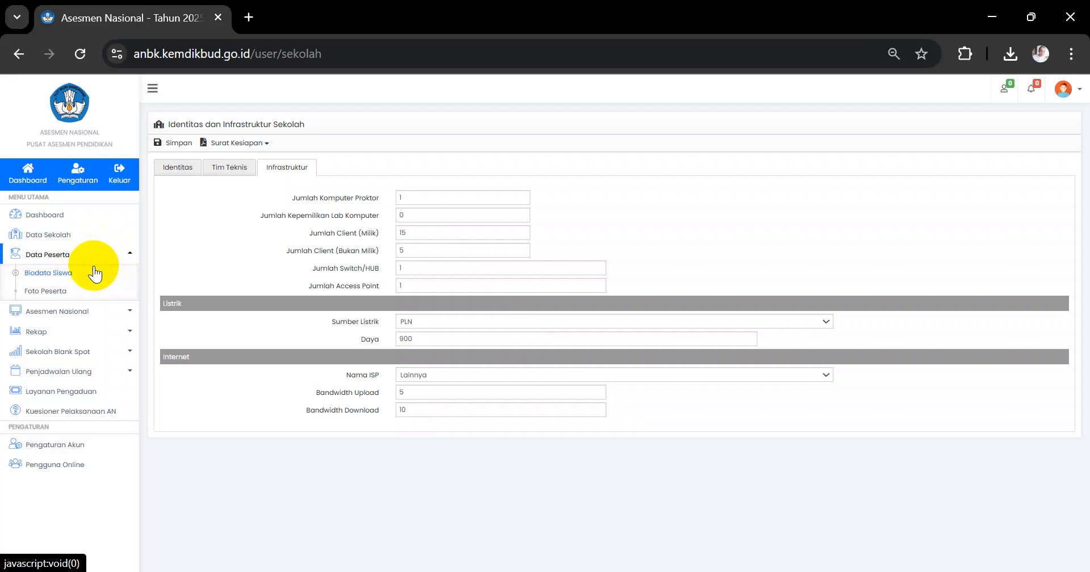
left_click(78, 276)
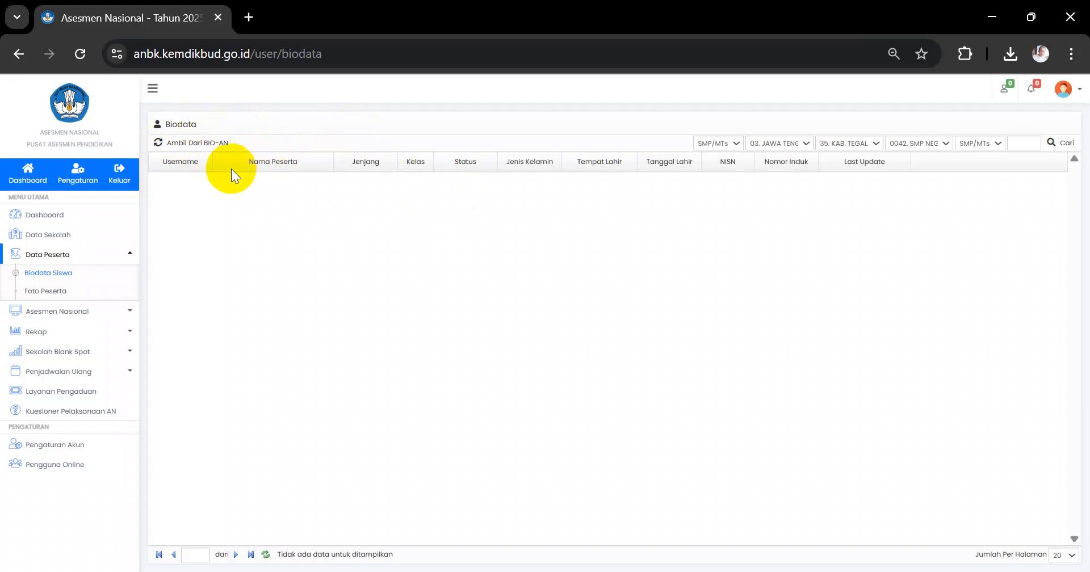
left_click(63, 291)
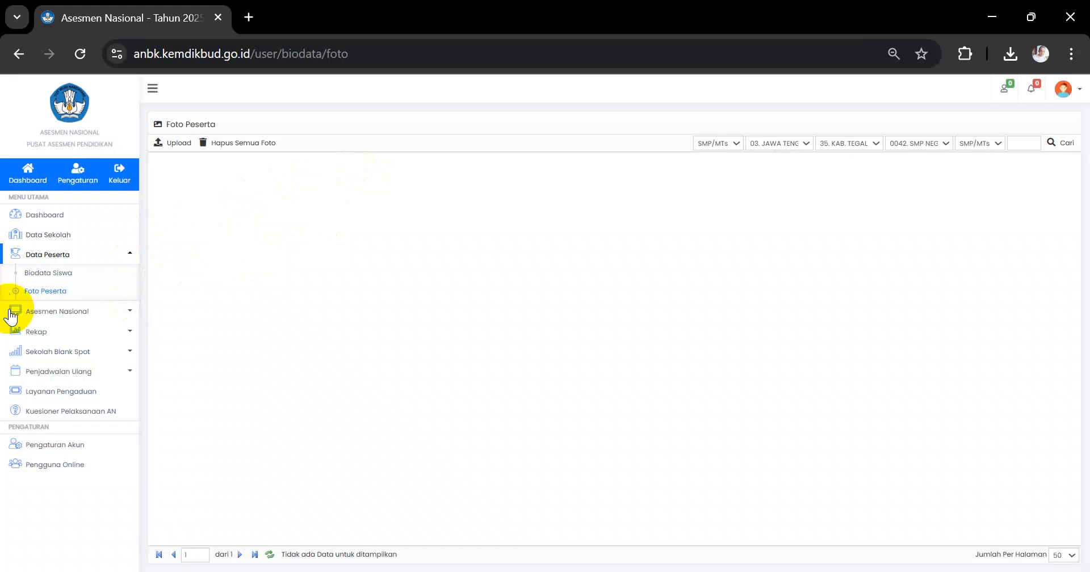
- Start a new entry on the Pakta Integritas page under Asesmen Nasional and fill in the officer's NIP and full name
left_click(84, 319)
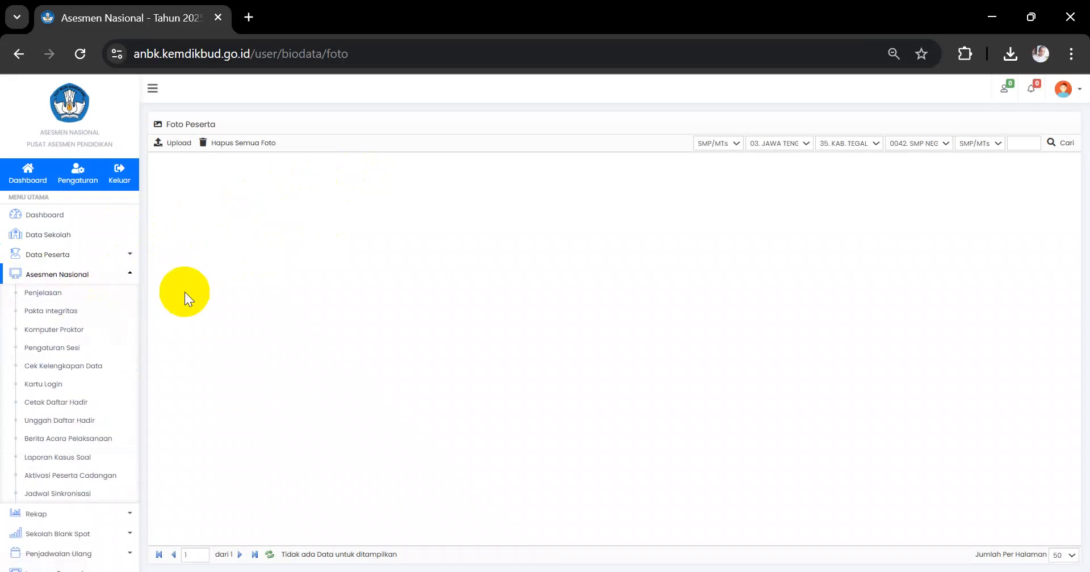
left_click(48, 313)
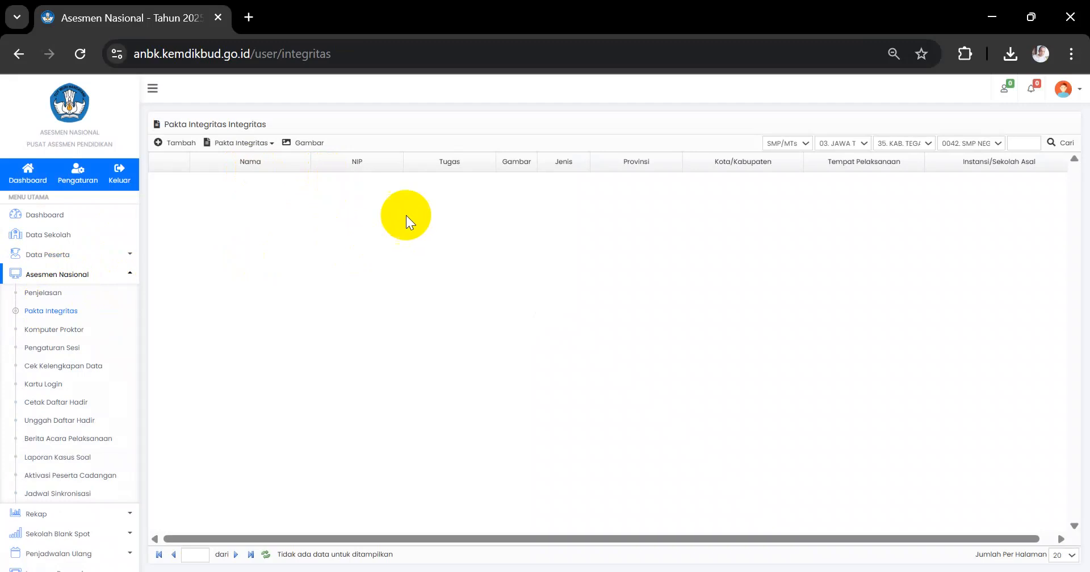
left_click(174, 142)
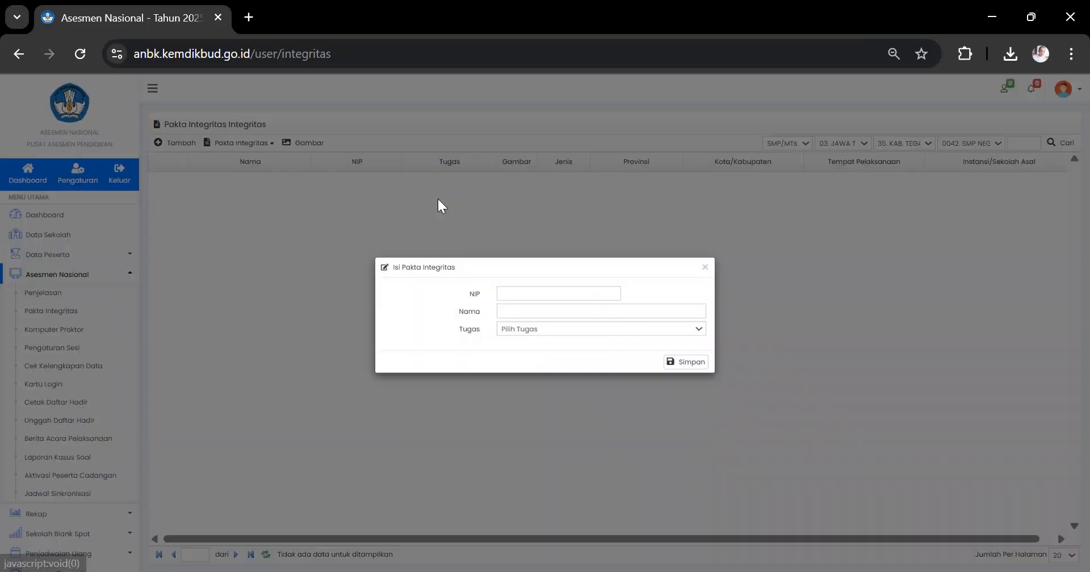
left_click(530, 304)
left_click(574, 327)
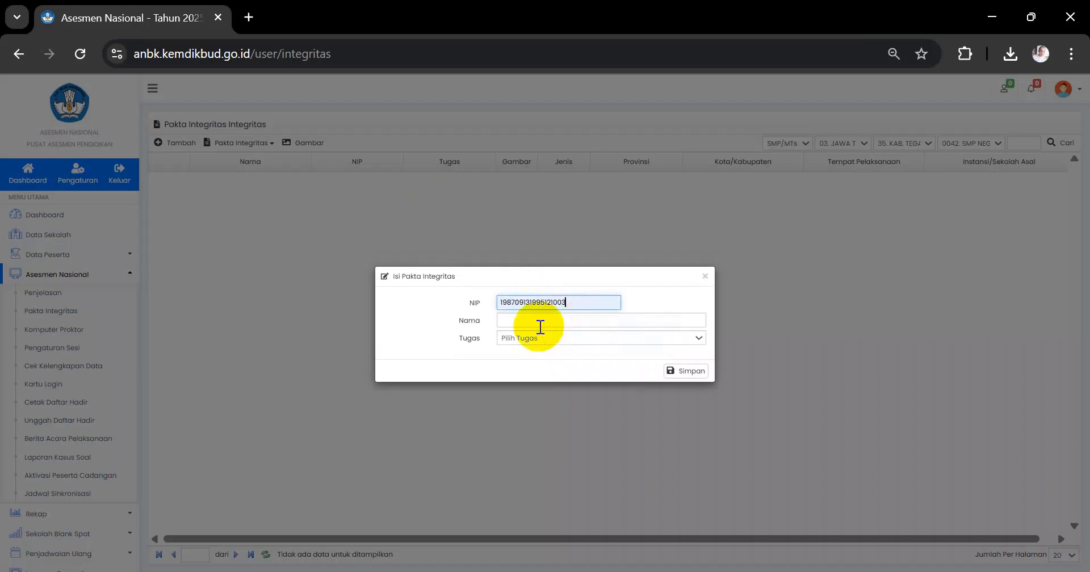
left_click(537, 321)
left_click(619, 385)
- Check the Tugas options in the Pakta Integritas entry and close it without saving
left_click(540, 343)
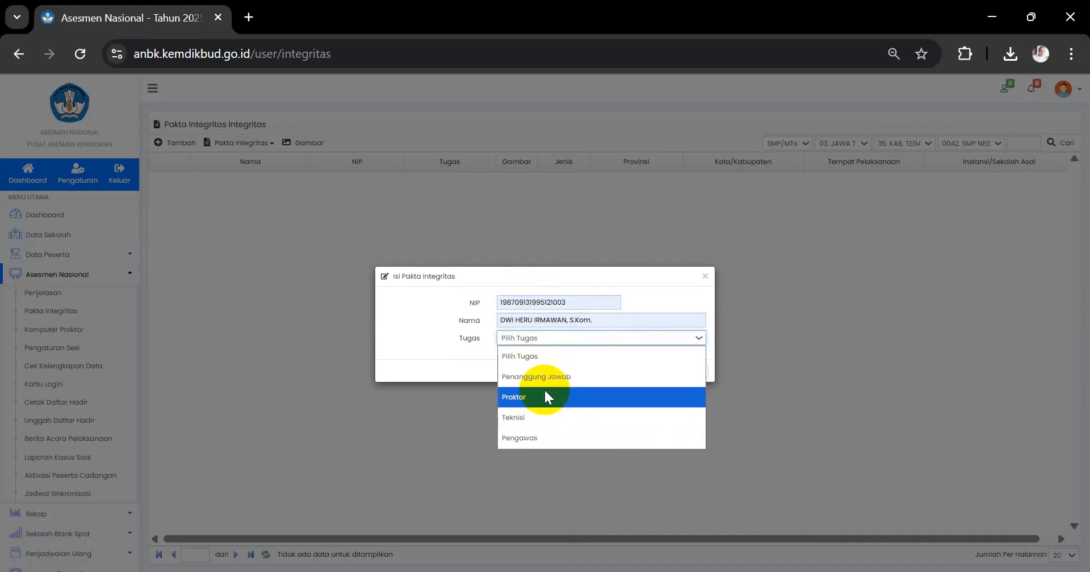
left_click(446, 340)
left_click(623, 339)
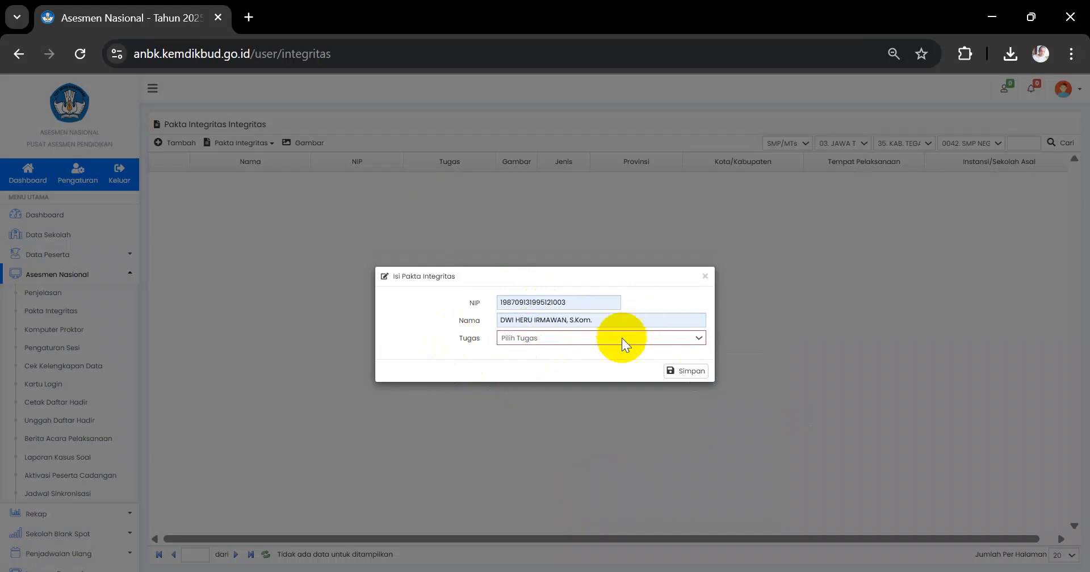
left_click(705, 278)
- Start a new Komputer Proktor entry with 15 as Jumlah Klien and 1 Ruang as its use
left_click(105, 313)
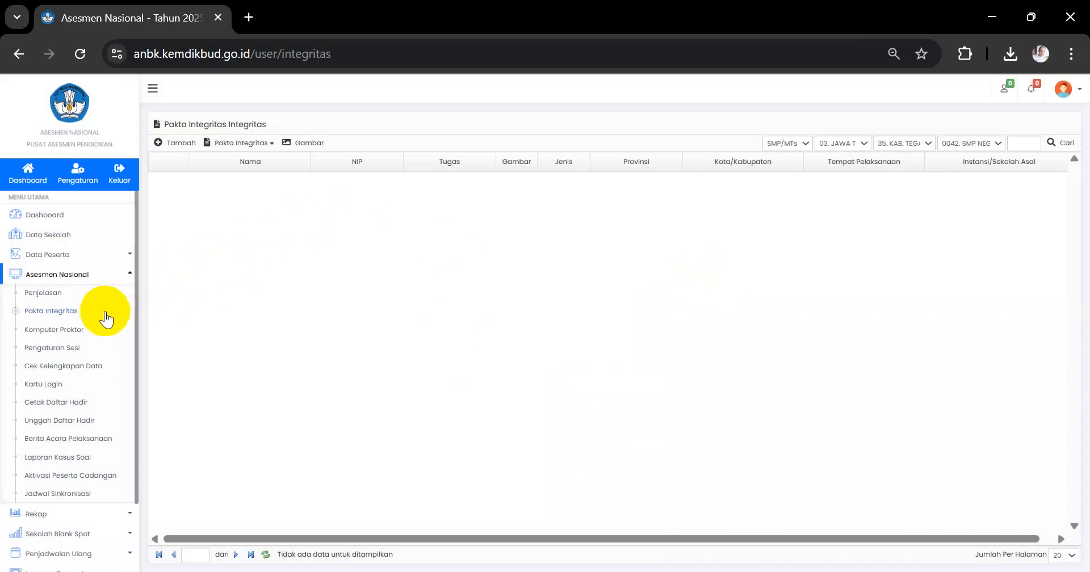
left_click(80, 330)
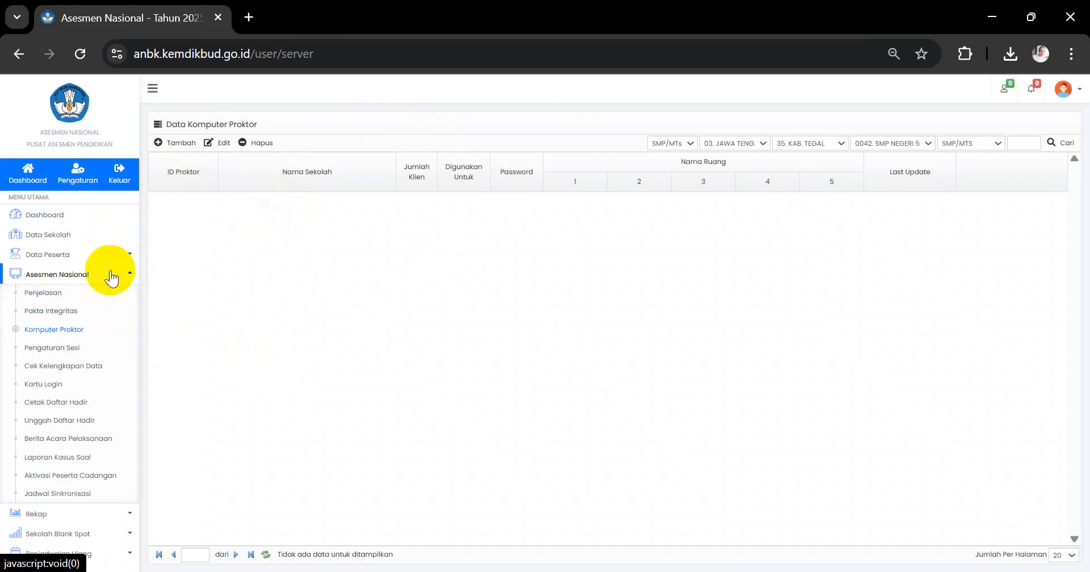
left_click(178, 147)
left_click(492, 268)
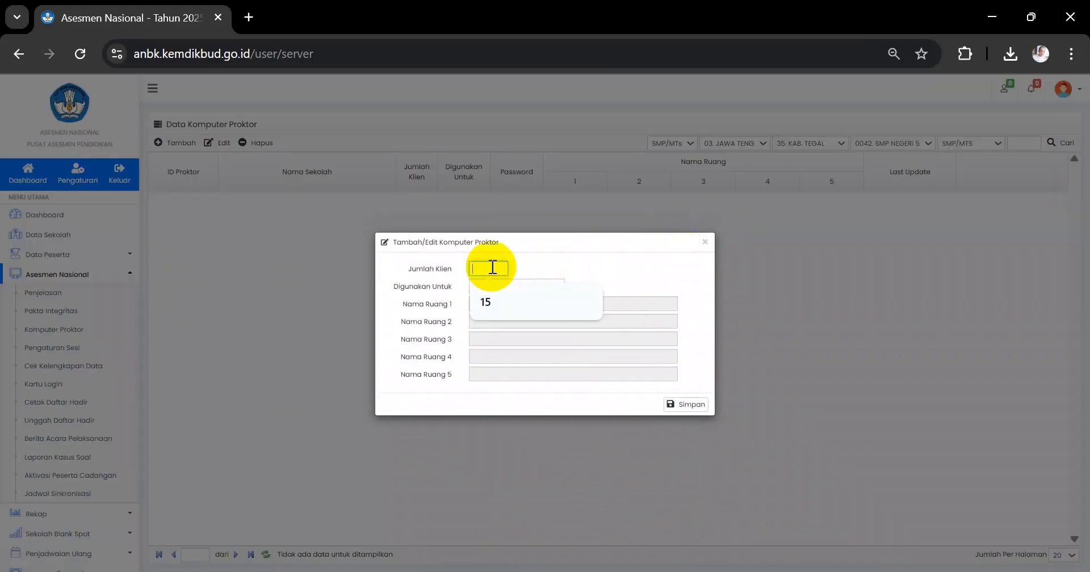
left_click(501, 296)
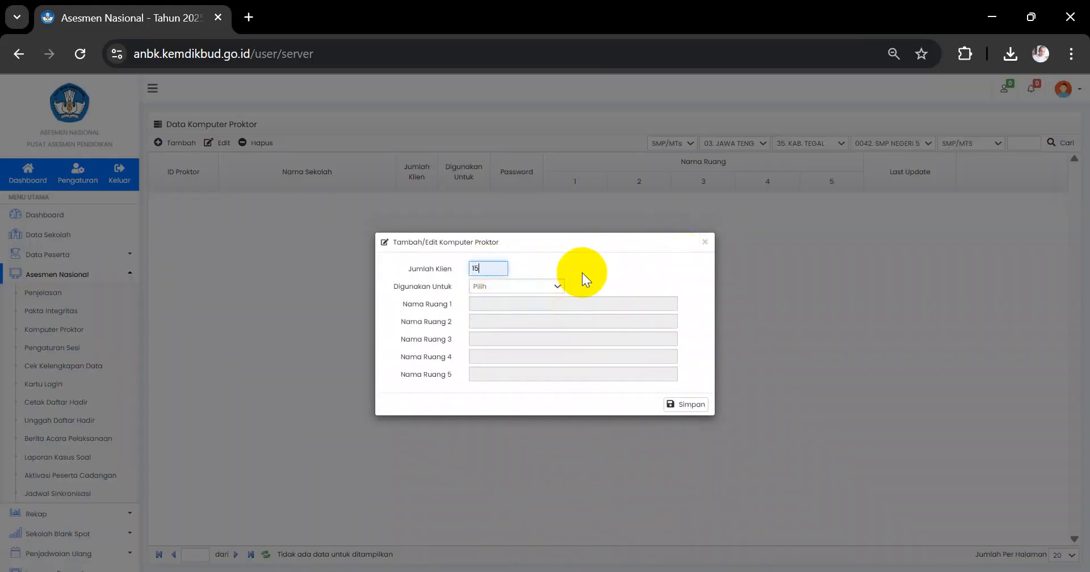
left_click(509, 285)
left_click(507, 323)
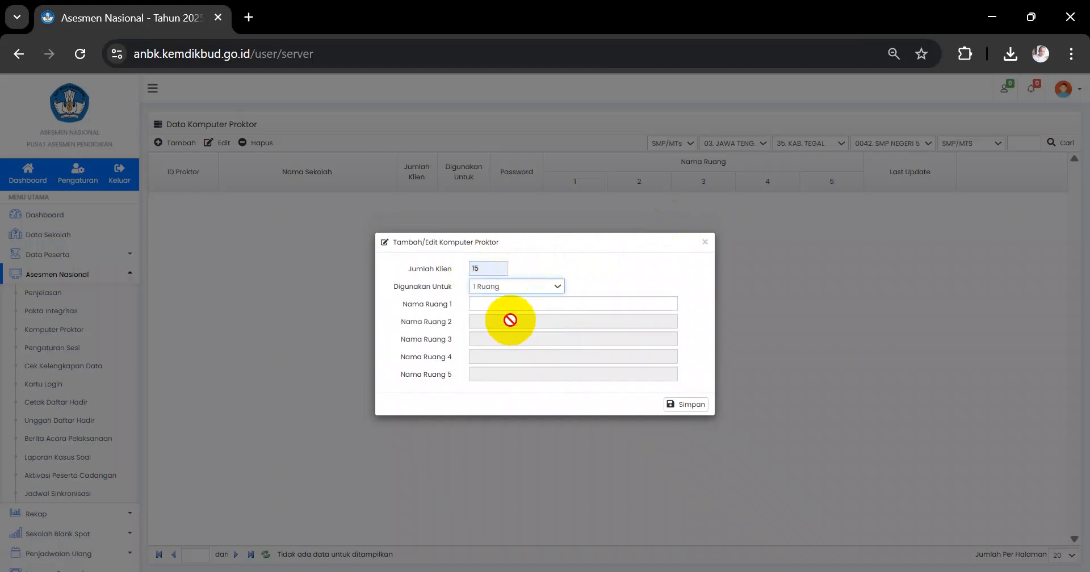
- Name the proctor computer's first room "Ruang ANBK" and save the entry
left_click(540, 302)
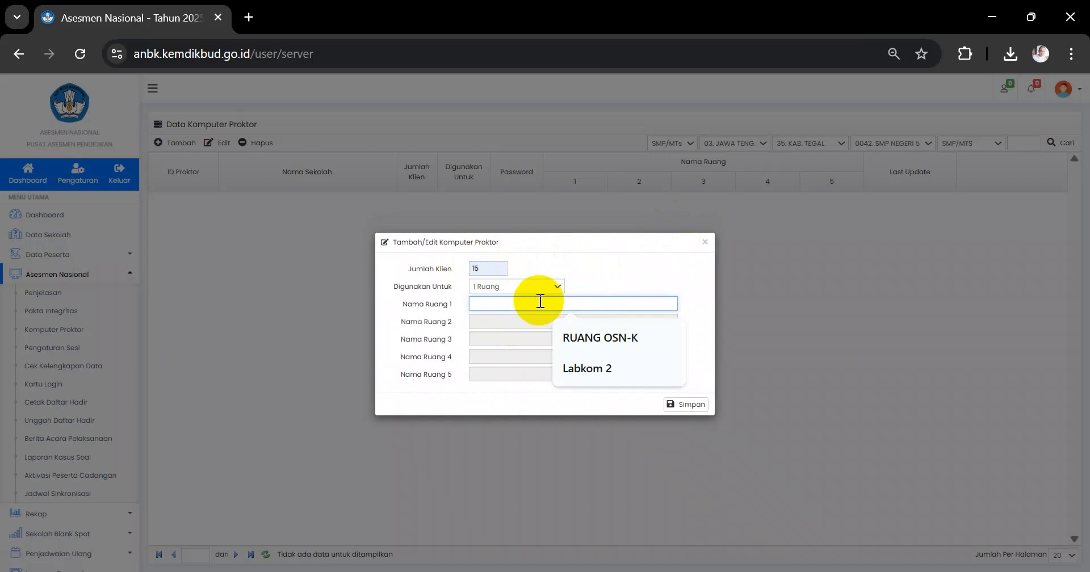
type("Ruang")
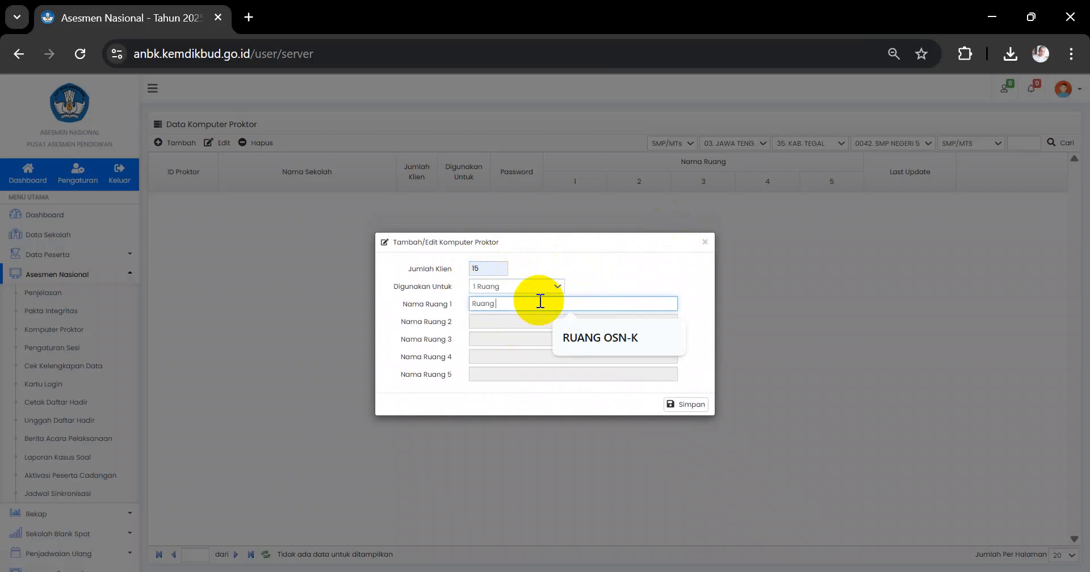
type(" ANBK")
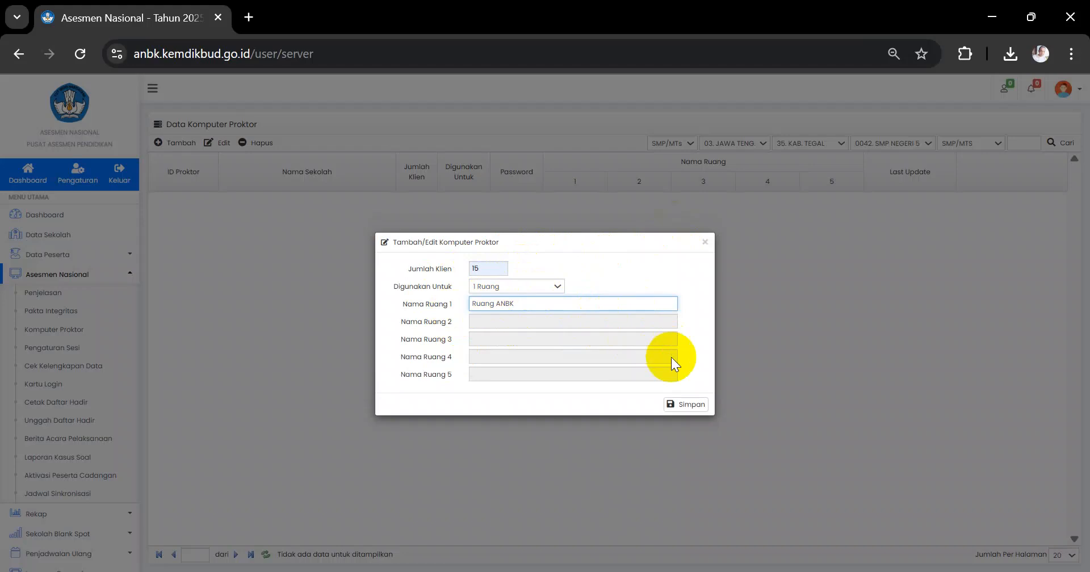
left_click(692, 405)
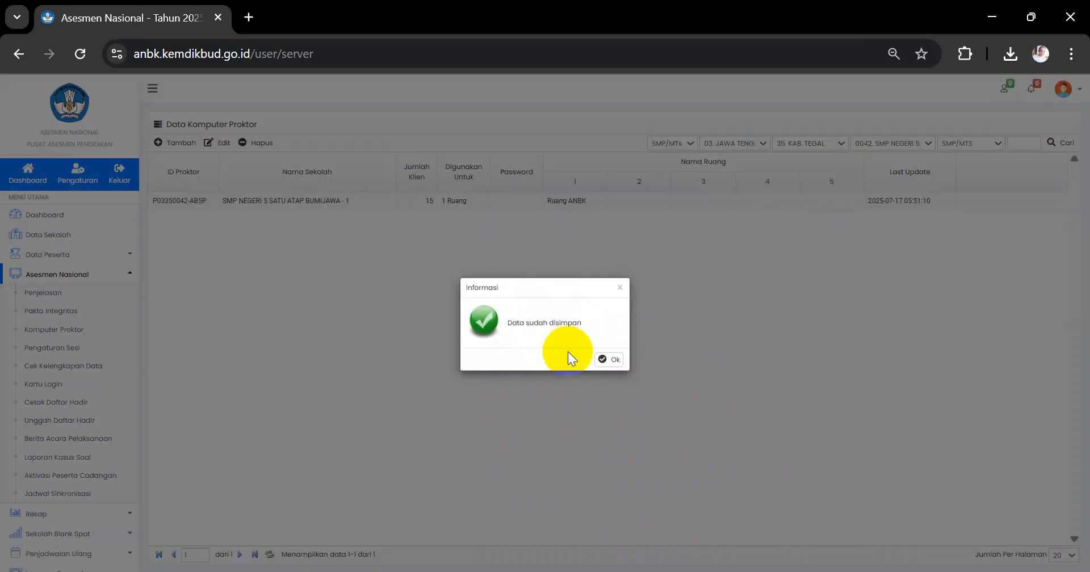
left_click(603, 359)
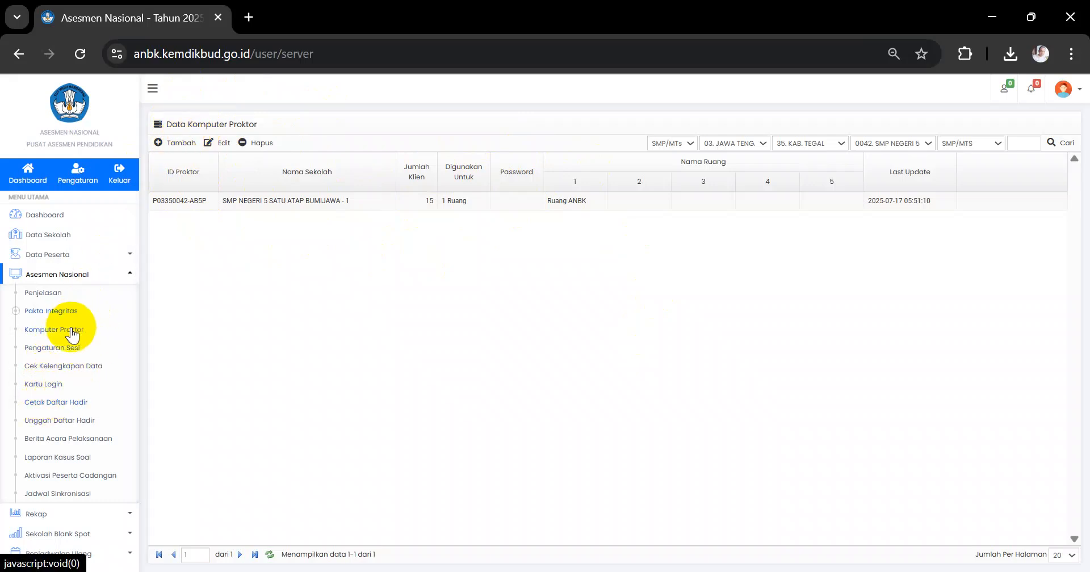
- View the Pengaturan Sesi page and the Kartu Login print form without printing, and return to Komputer Proktor
left_click(60, 348)
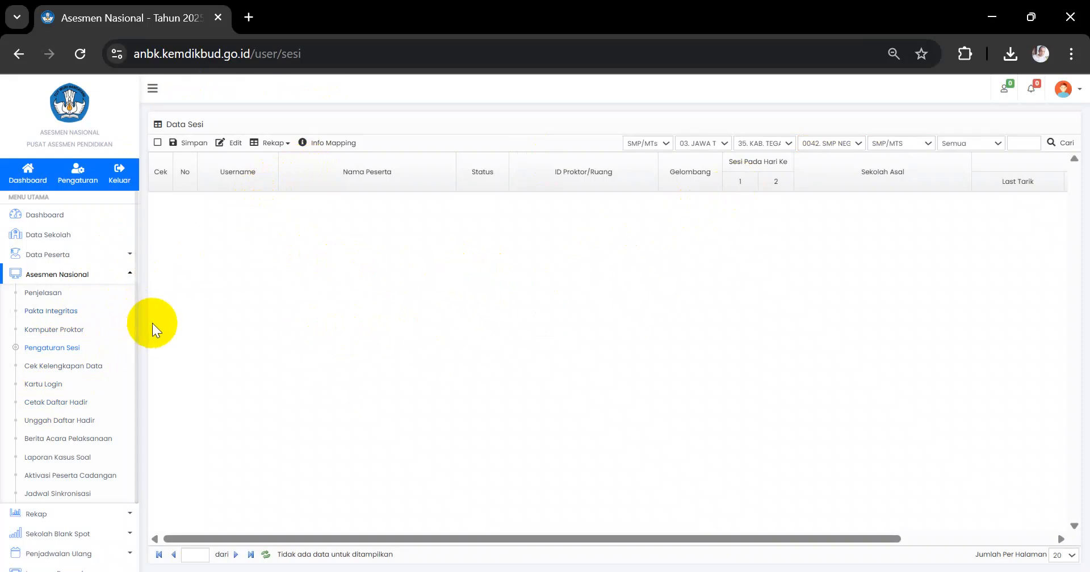
left_click(55, 388)
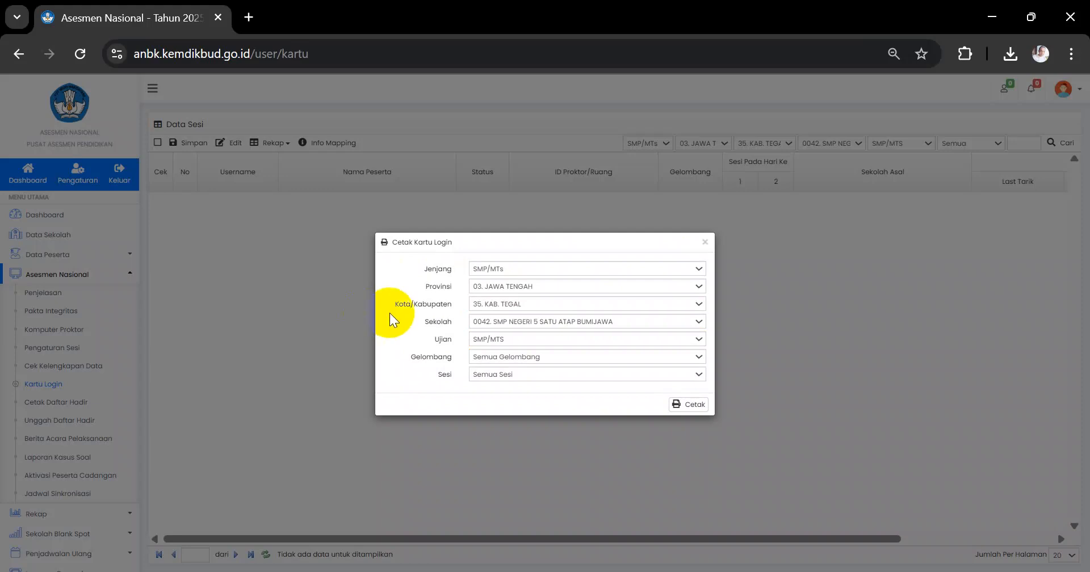
left_click(706, 243)
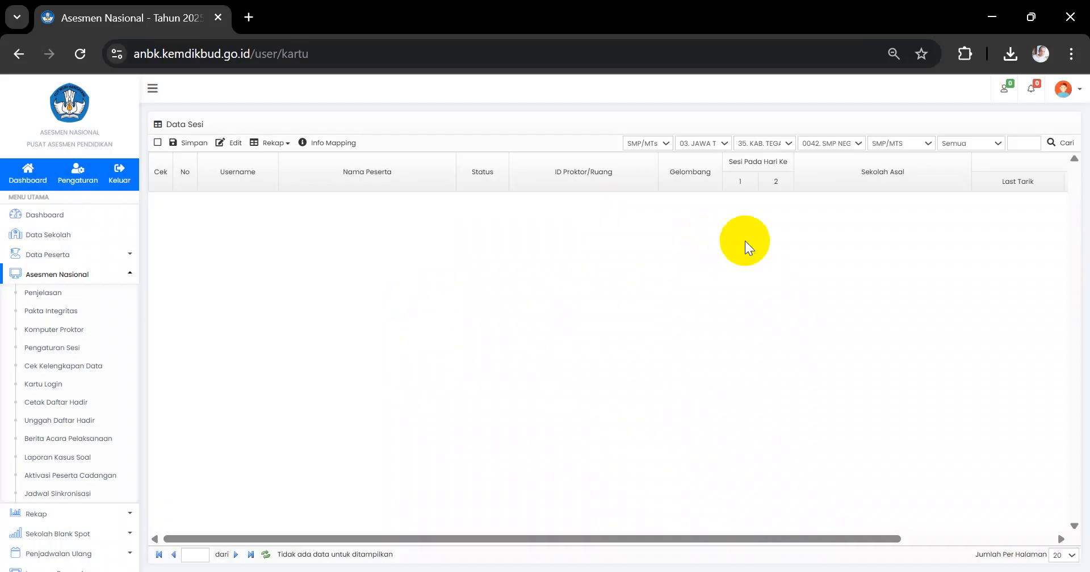
left_click(77, 331)
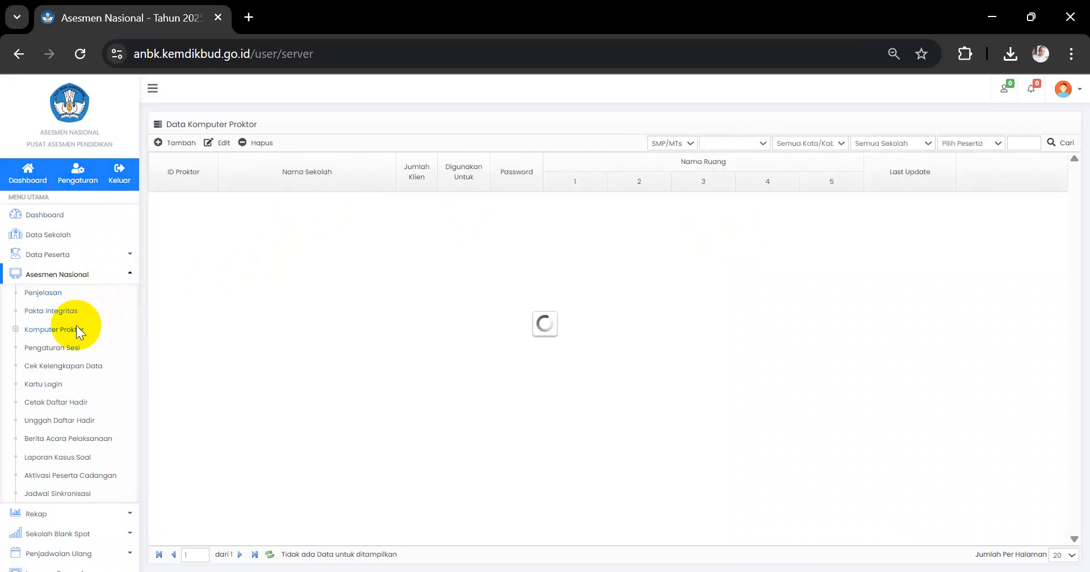